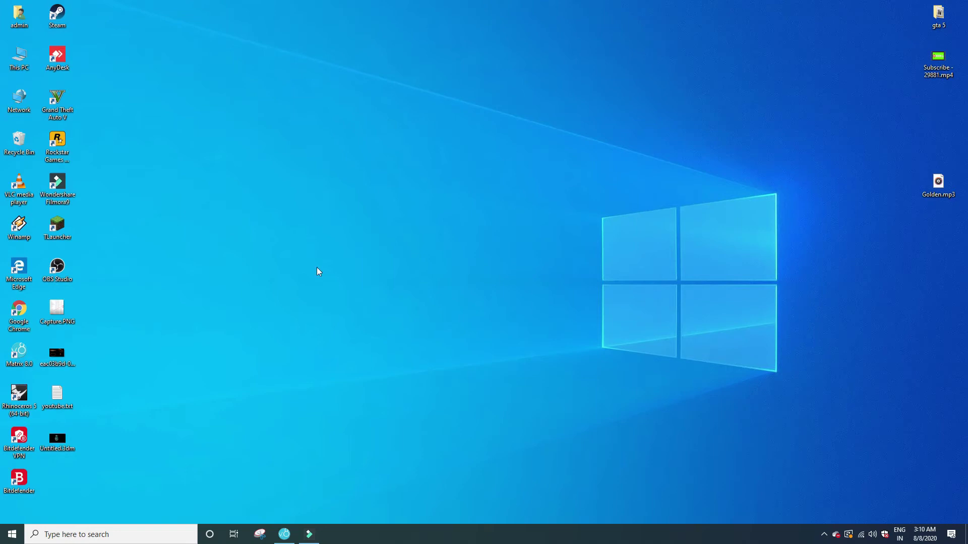
Step: Restore the Matrix 8.0 window from the taskbar, showing the empty Untitled.3dm scene
click(285, 535)
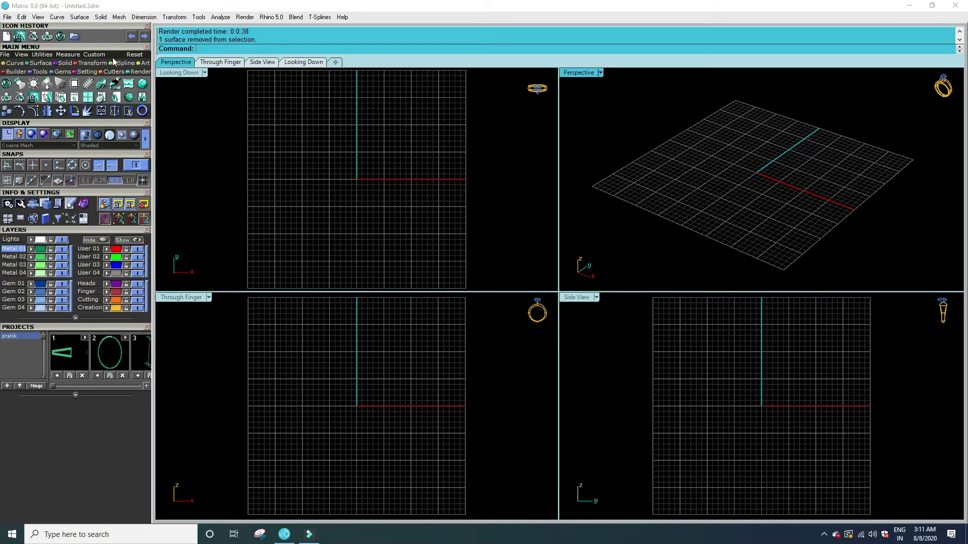
Step: Load Untitled.3dm from the Desktop, showing the ring with pear-shaped gems and pavé stones
click(7, 16)
click(21, 45)
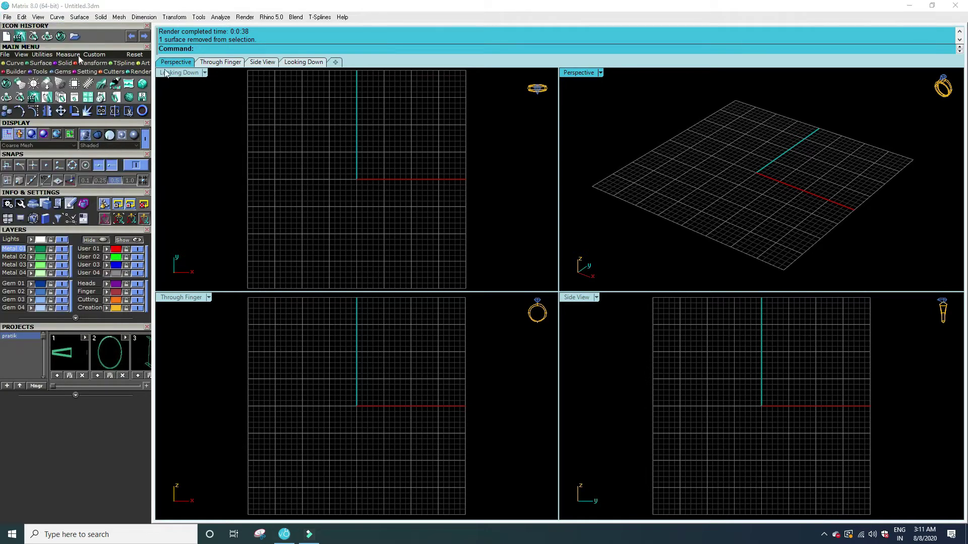
mouse_move(41, 86)
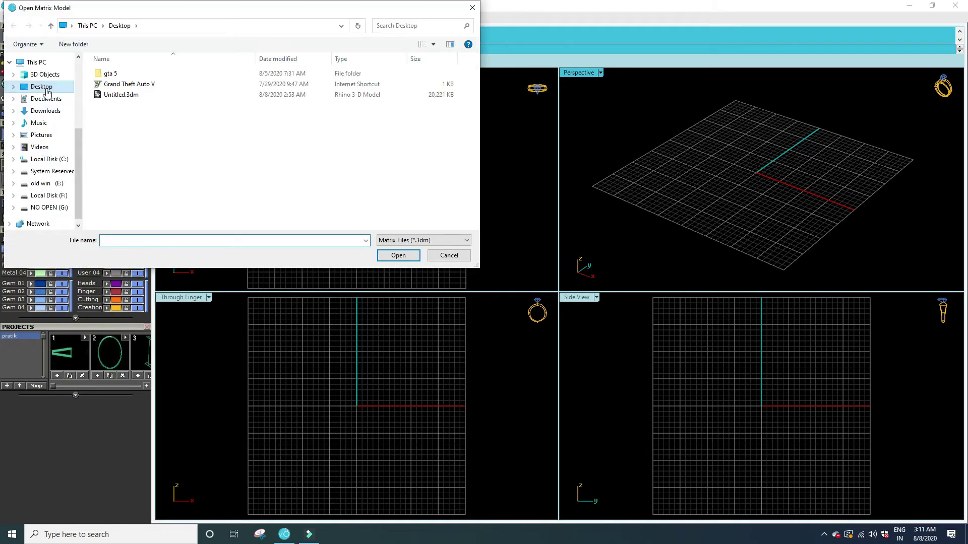
double_click(131, 96)
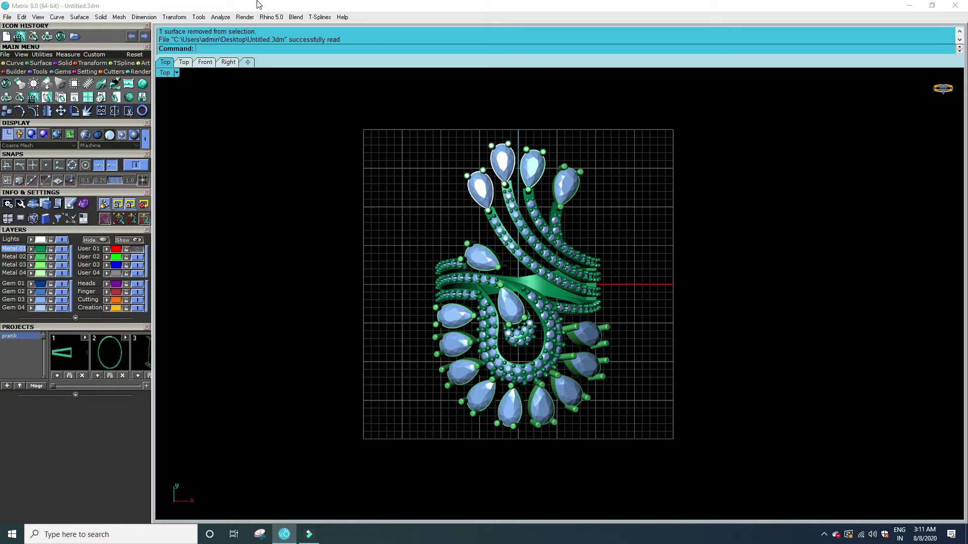
Step: Show the V-Ray material panel on the Metal library and switch to the 4View layout
click(6, 83)
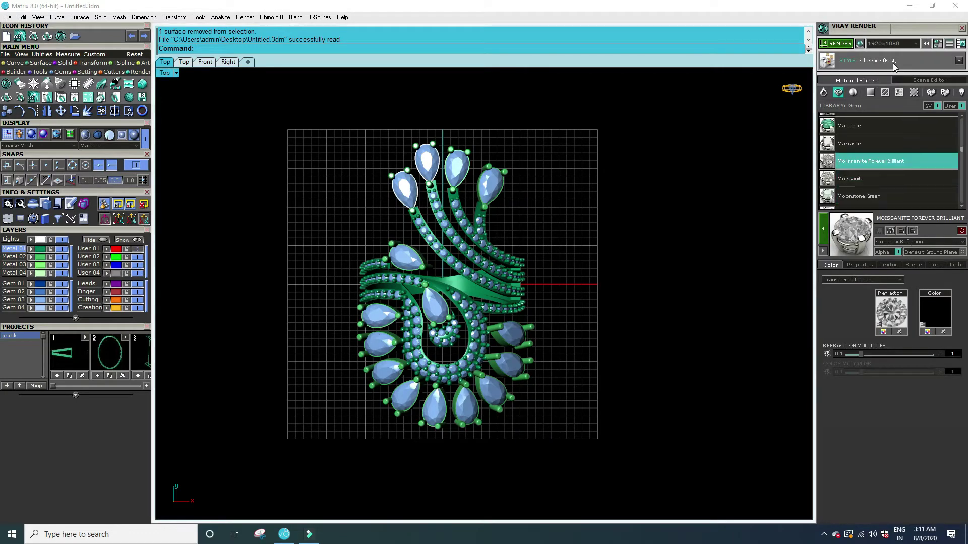
click(824, 92)
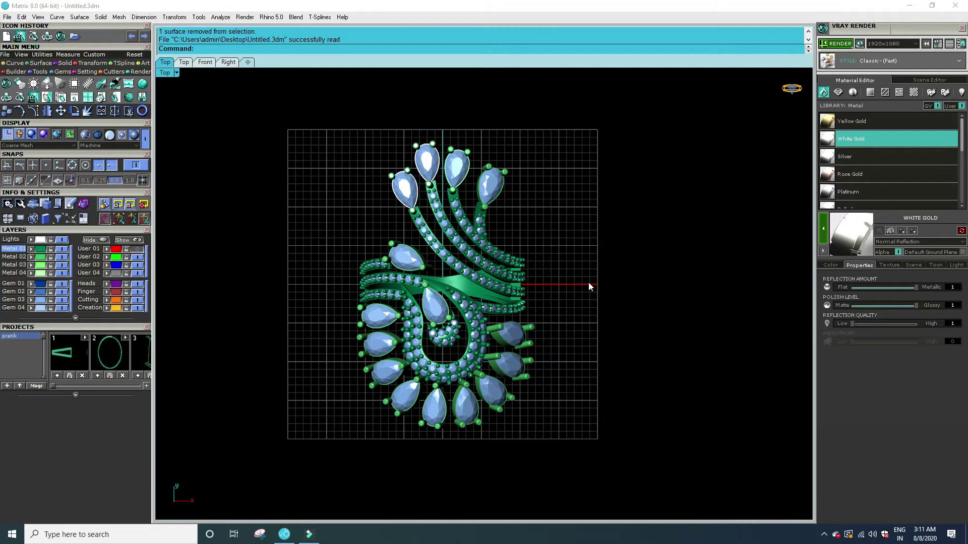
text(4)
key(Return)
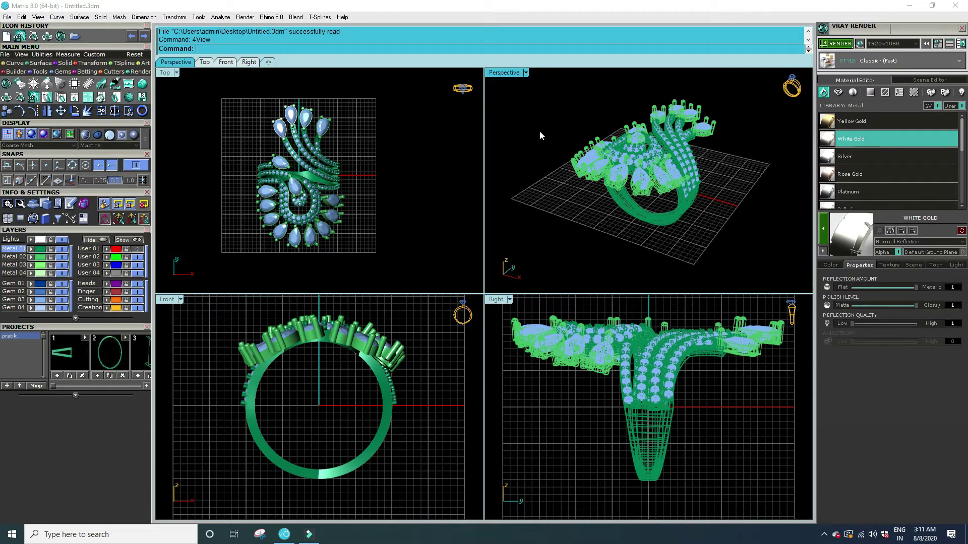
Step: Apply Yellow Gold with a new gold tint and polish 0.7 to the Metal 01 layer
click(137, 135)
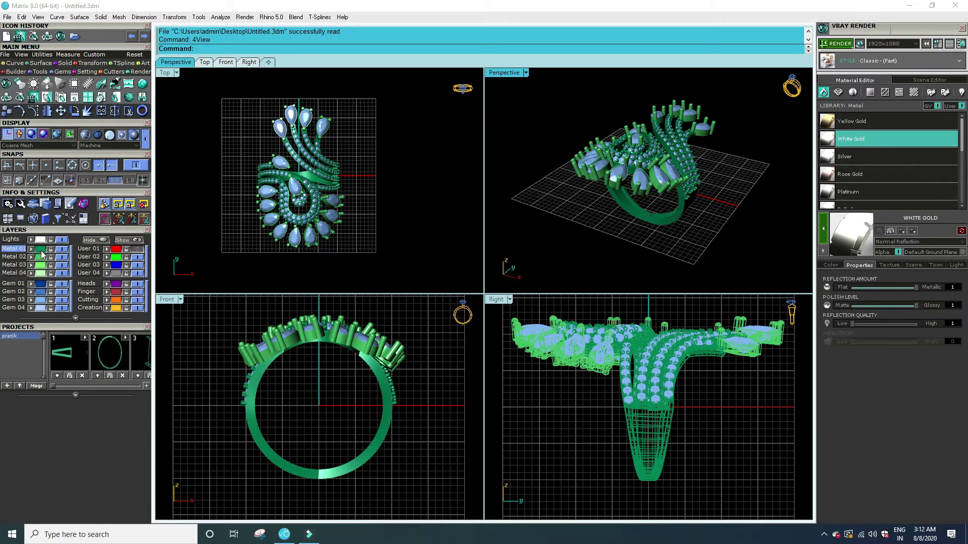
click(40, 250)
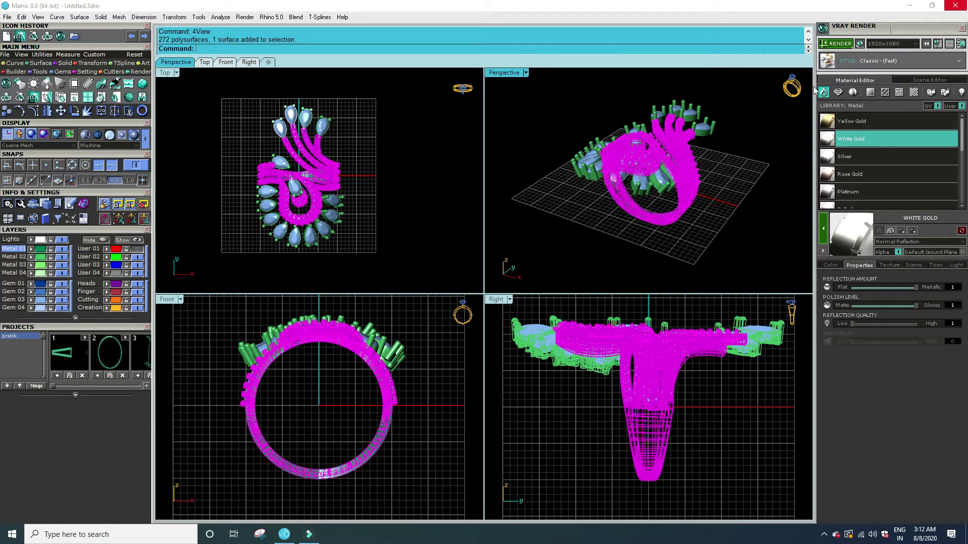
click(867, 123)
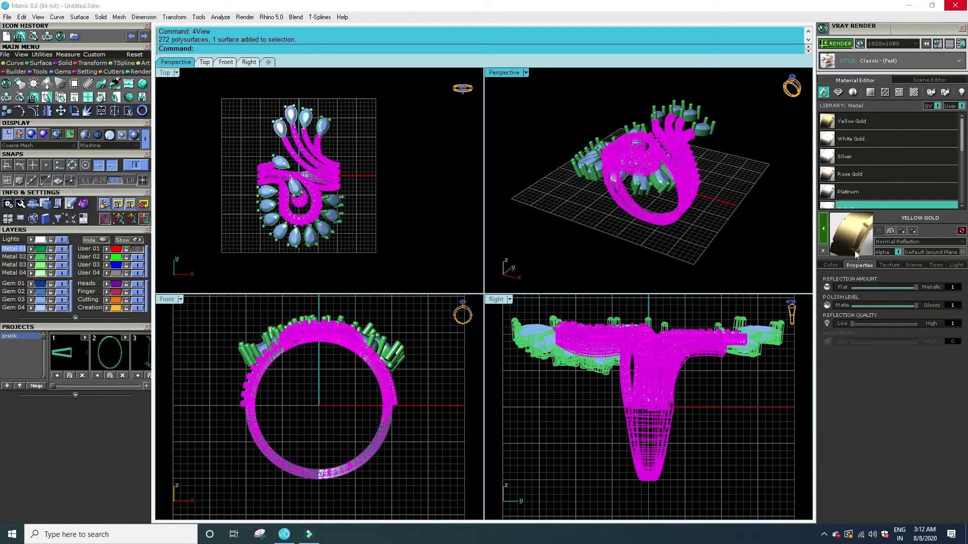
click(829, 266)
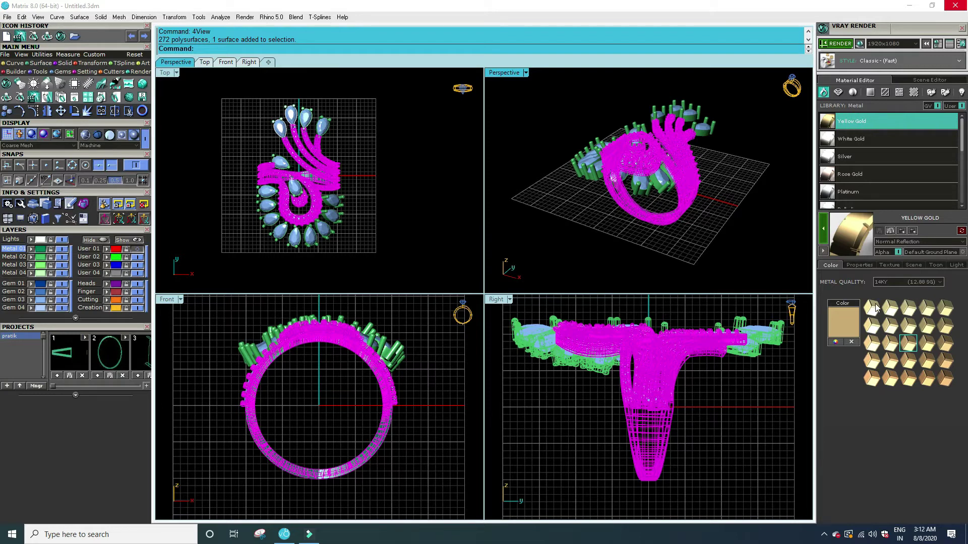
click(893, 365)
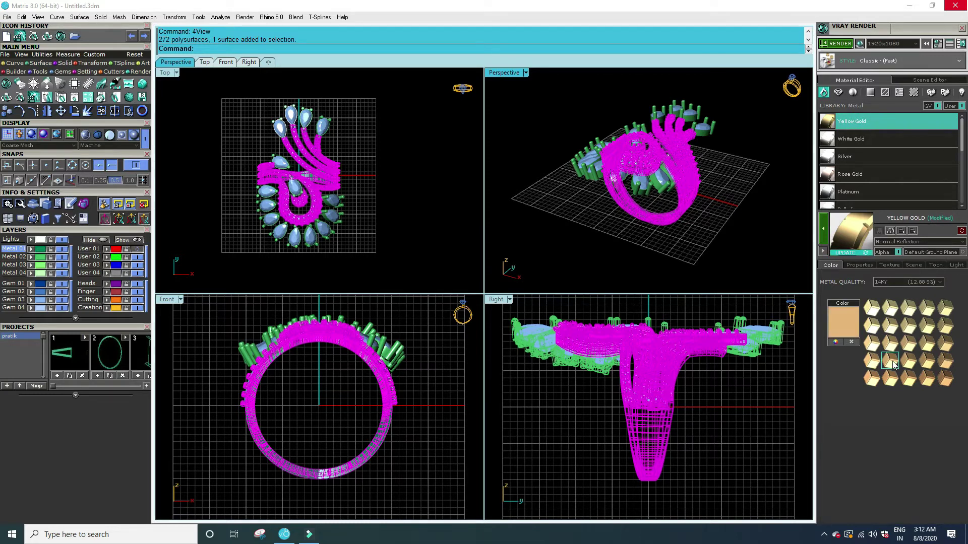
click(860, 267)
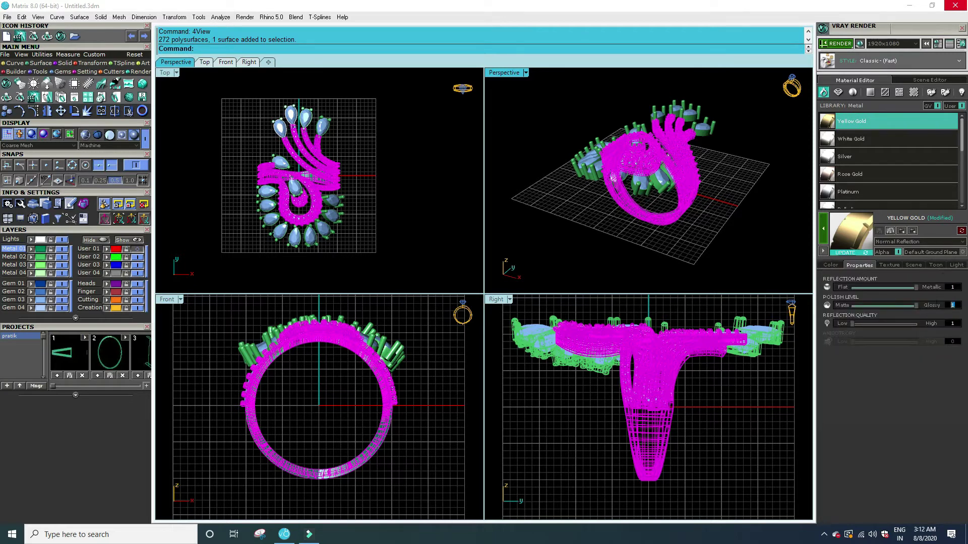
text(.7)
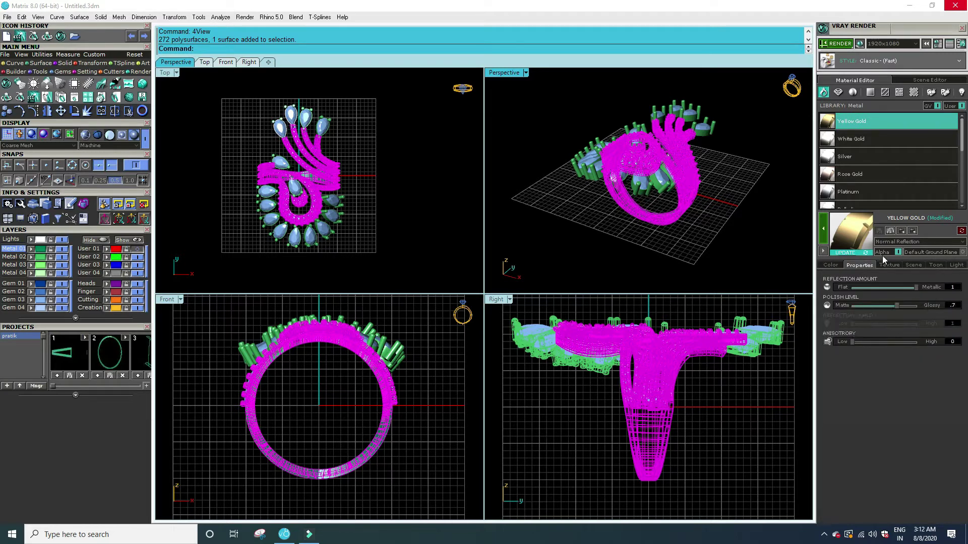
click(772, 251)
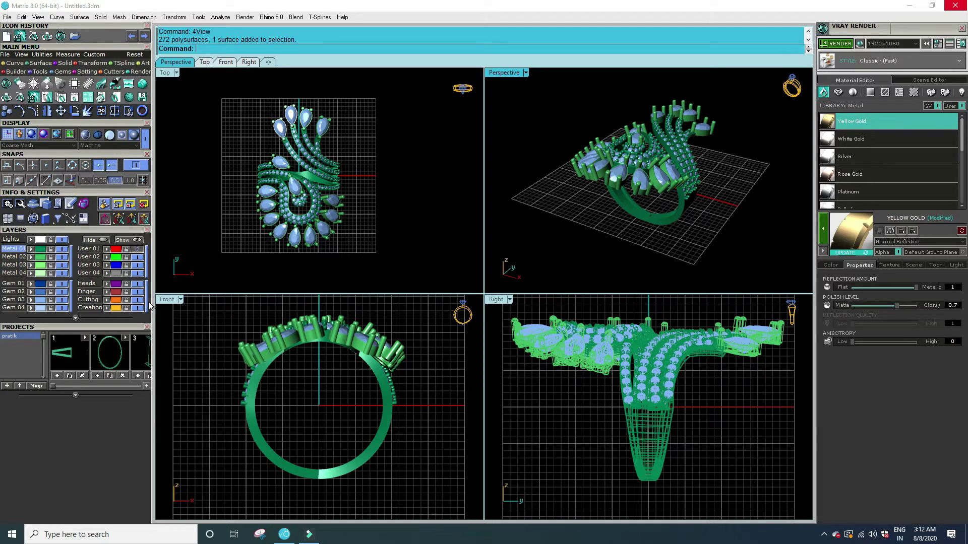
Step: Apply White Gold with a lighter tint and polish 0.7 to the heads layer
click(31, 272)
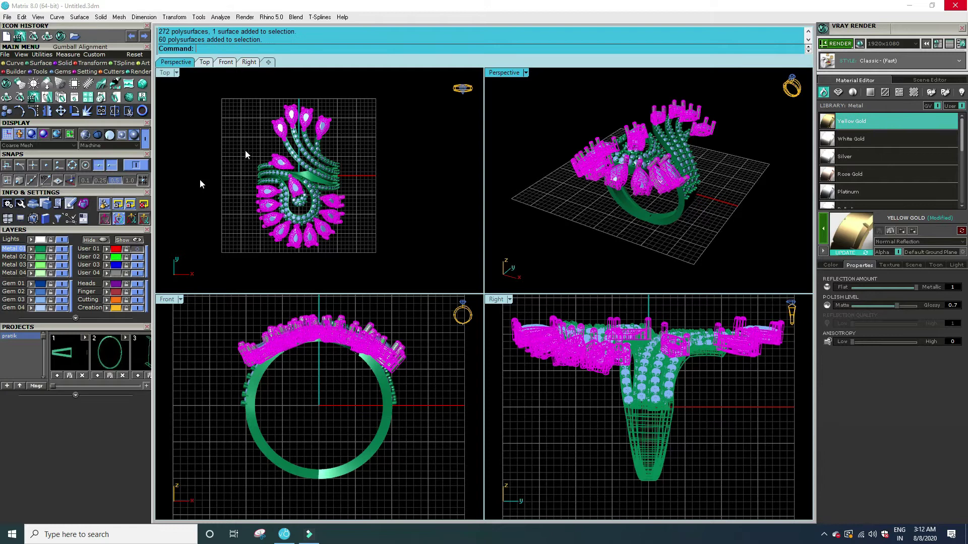
click(867, 139)
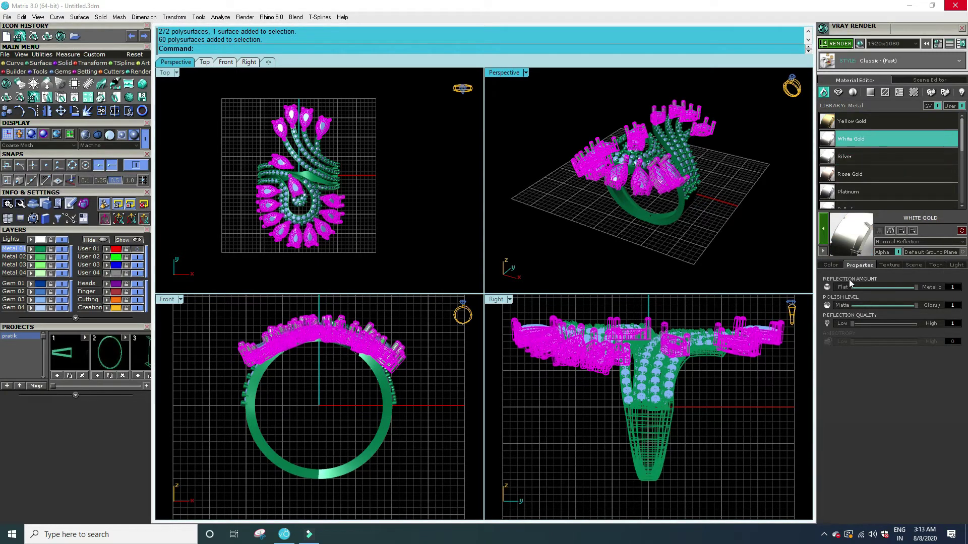
click(830, 265)
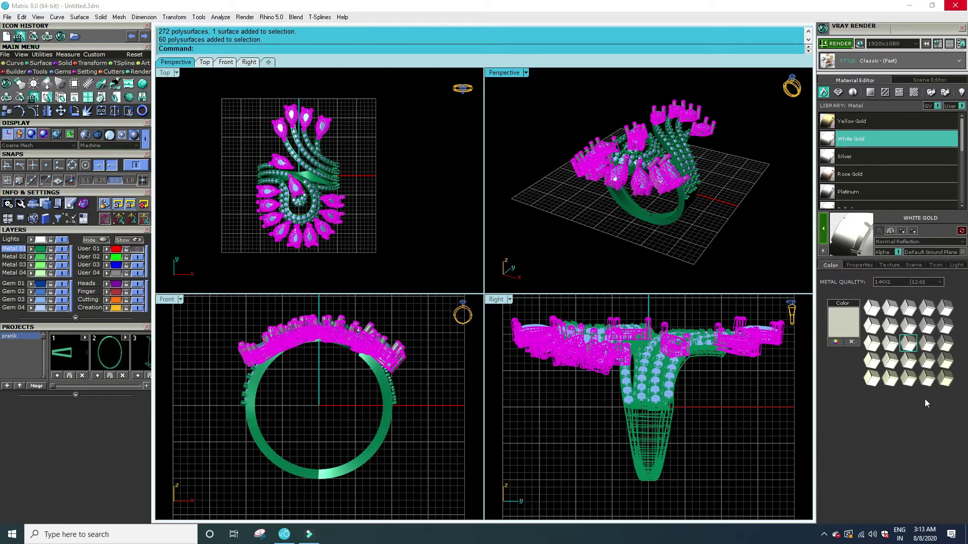
click(892, 328)
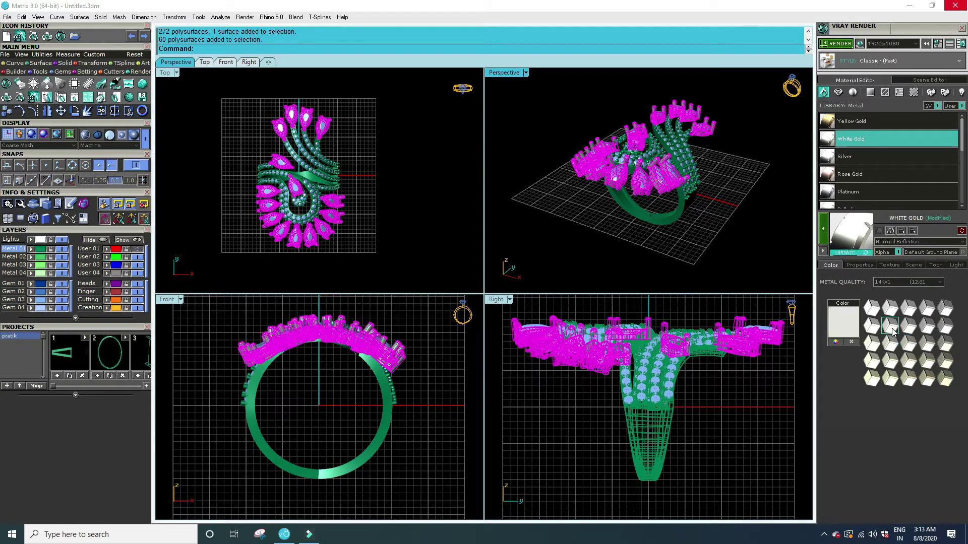
click(859, 265)
click(953, 306)
text(.7)
key(Return)
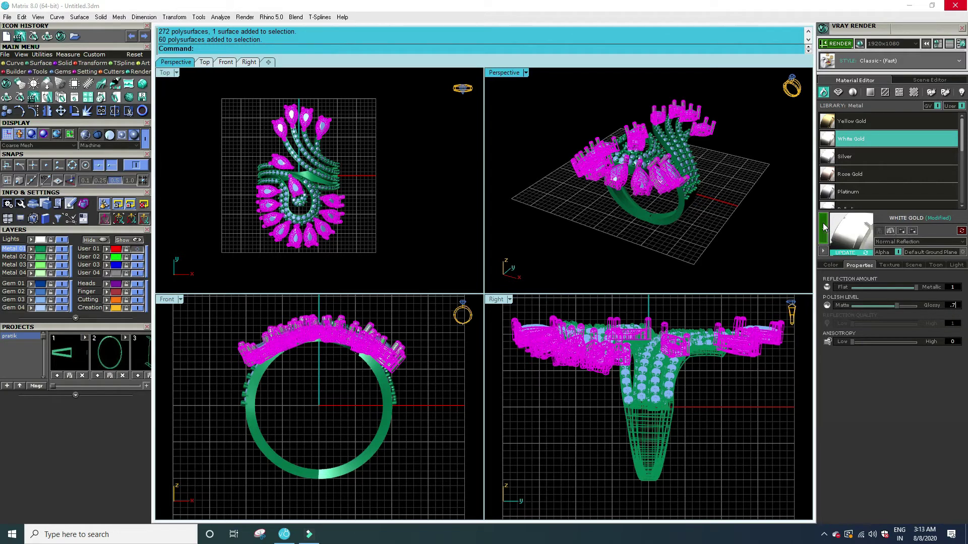
click(771, 227)
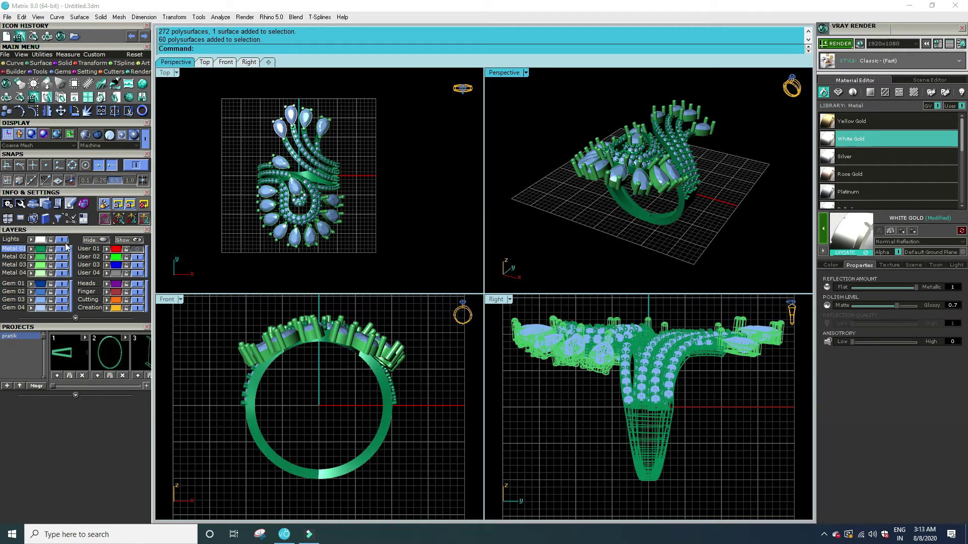
Step: Assign Moissanite Forever Brilliant from the Gem library to the gemstone layers, then deselect
click(42, 302)
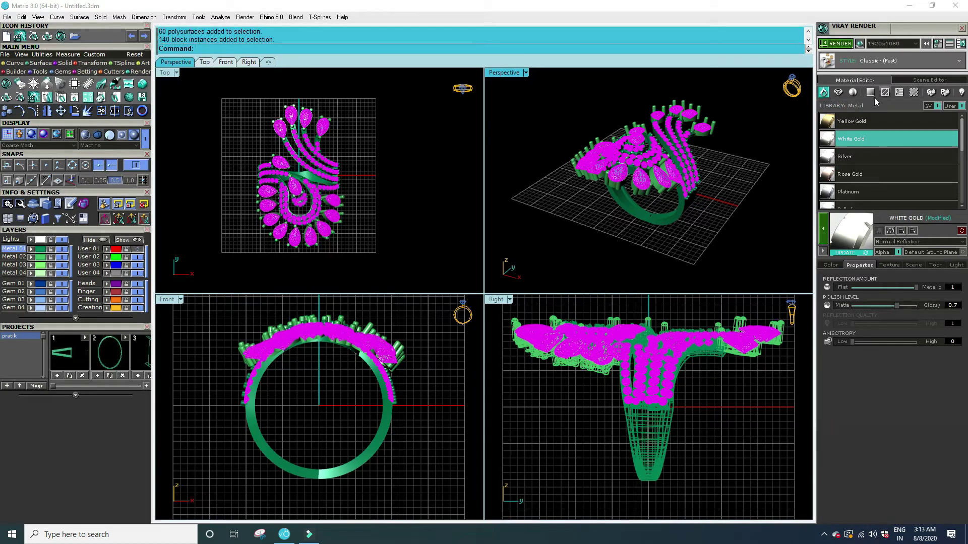
click(837, 93)
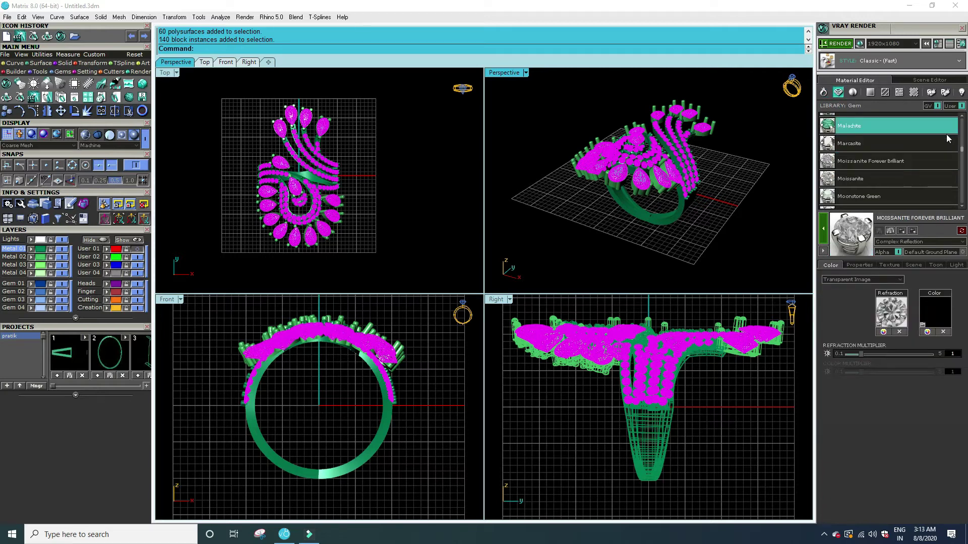
click(943, 162)
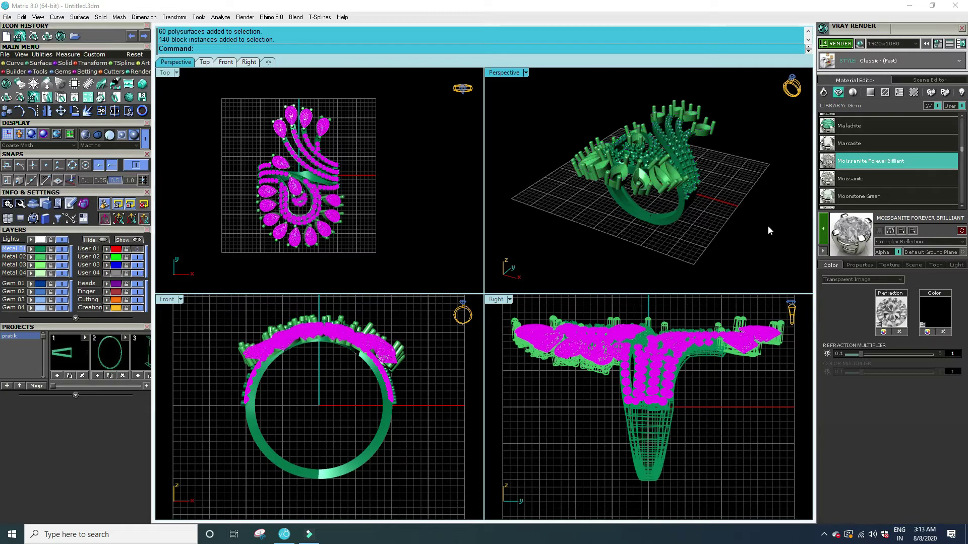
key(Escape)
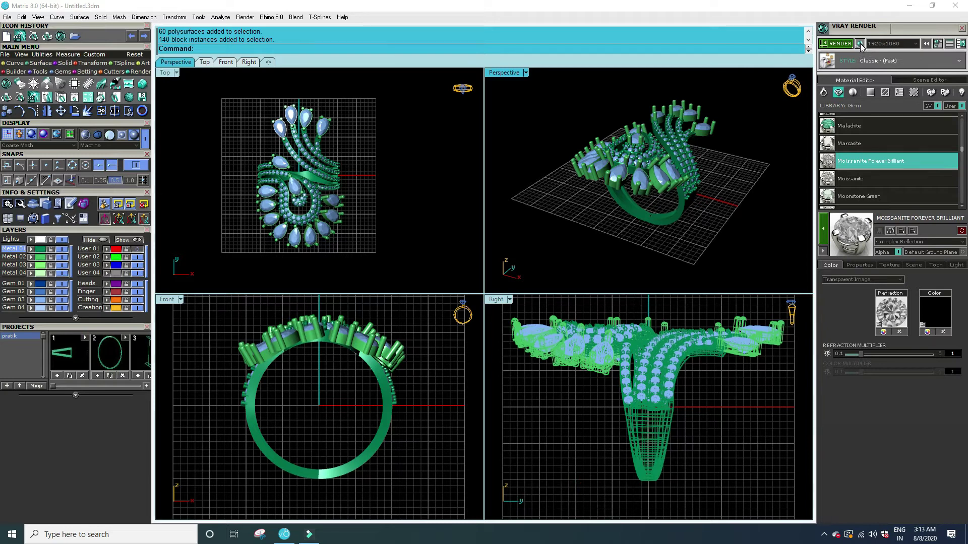
Step: Start a live V-Ray preview and move a surface in the Right view
click(859, 44)
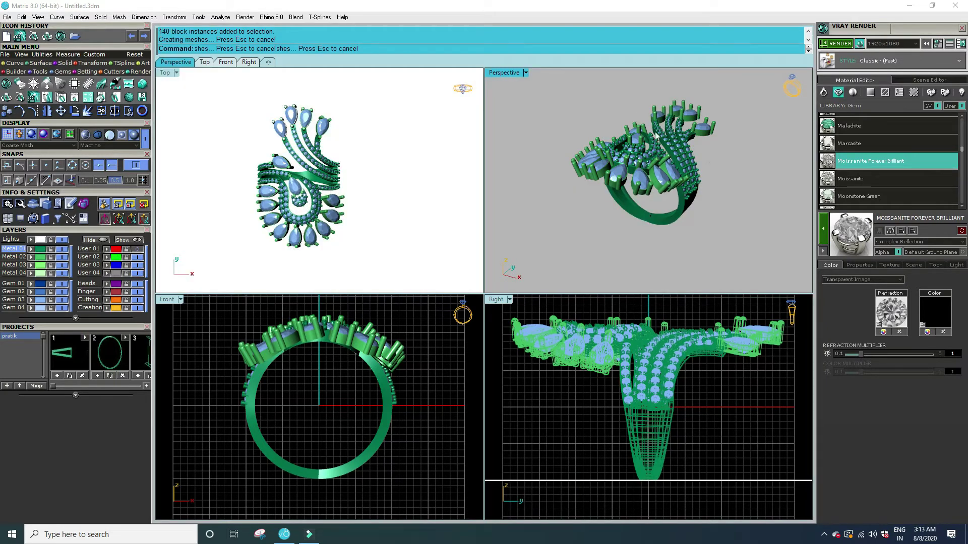
click(514, 483)
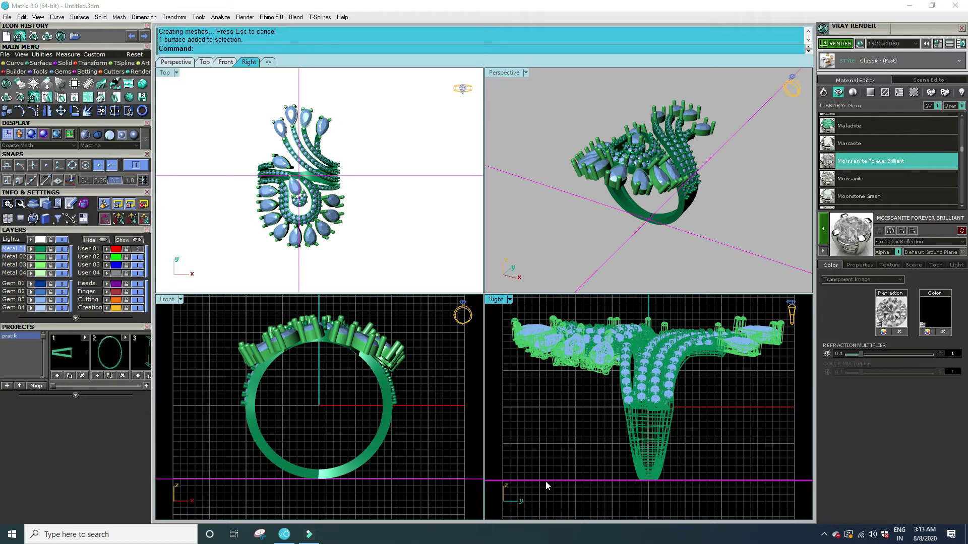
text(m)
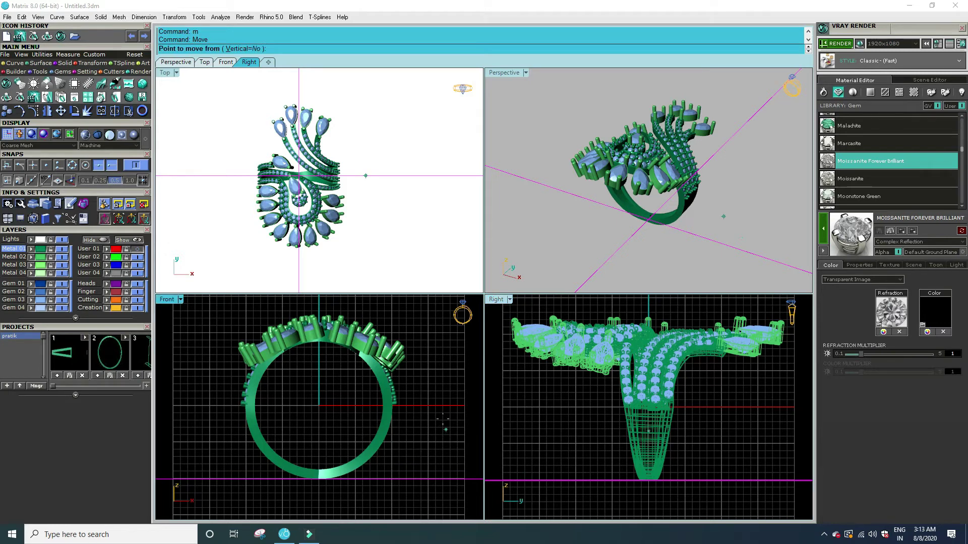
click(440, 404)
click(436, 449)
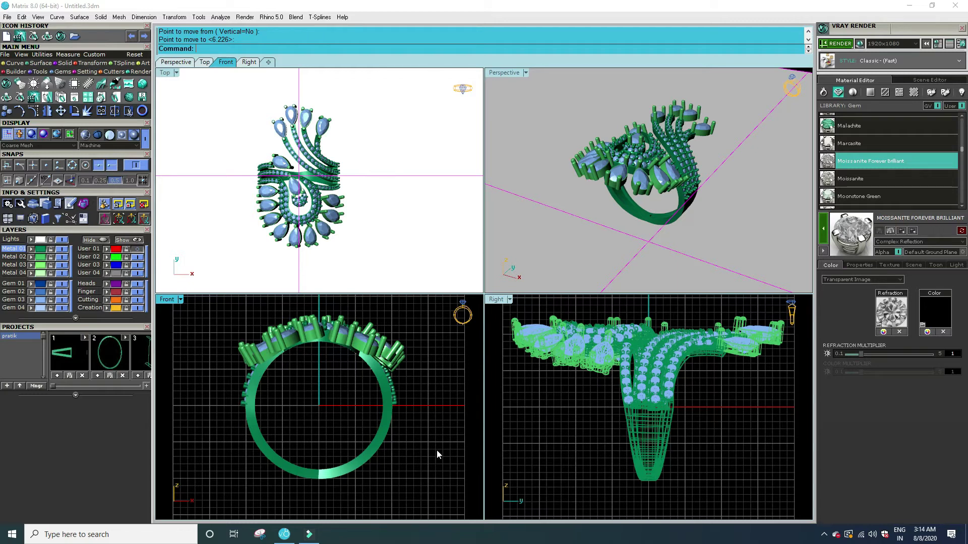
Step: Start a Move of the ring in the Perspective view
click(737, 212)
text(m)
key(Return)
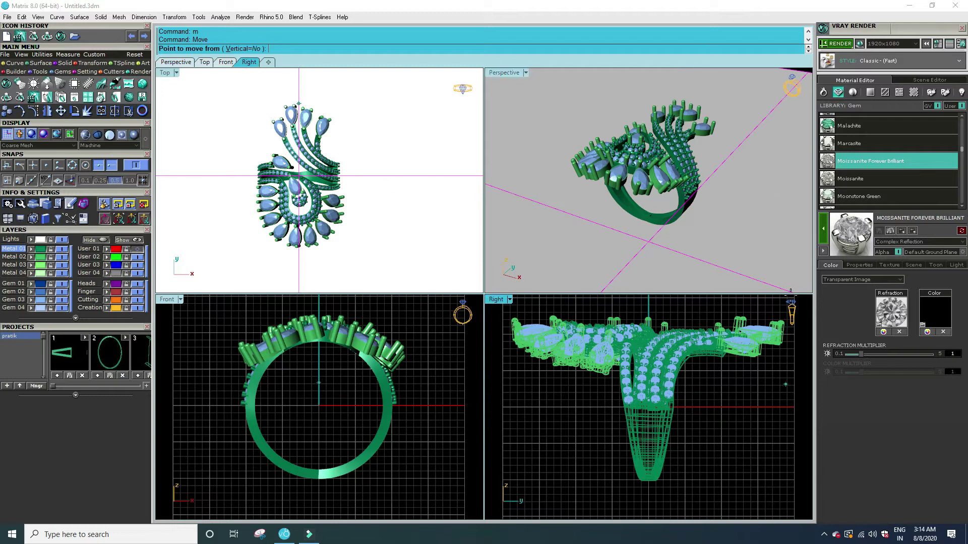
click(915, 44)
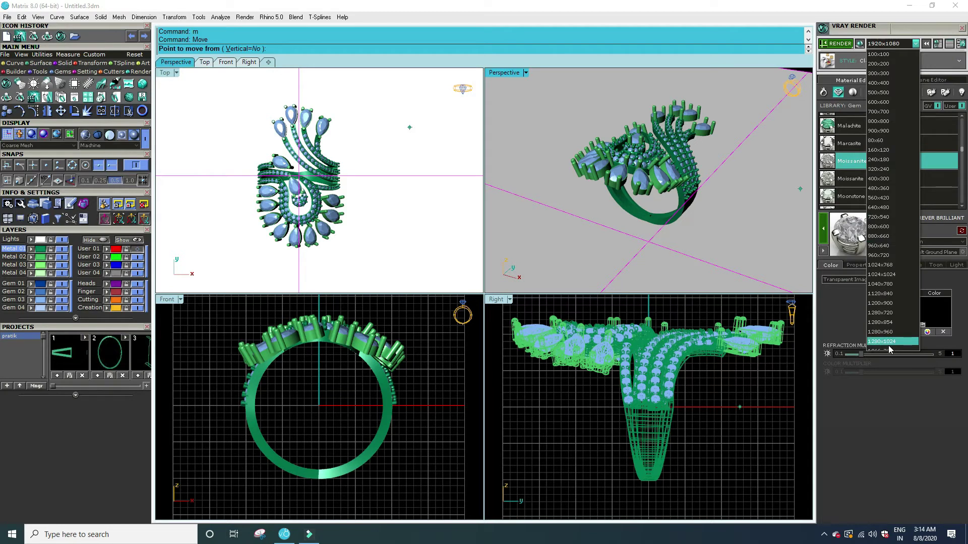
click(776, 103)
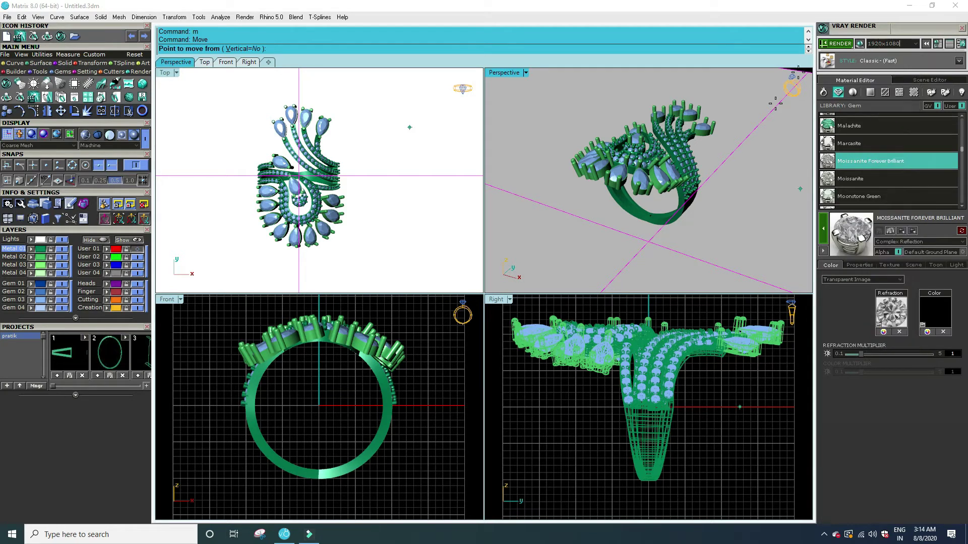
click(852, 48)
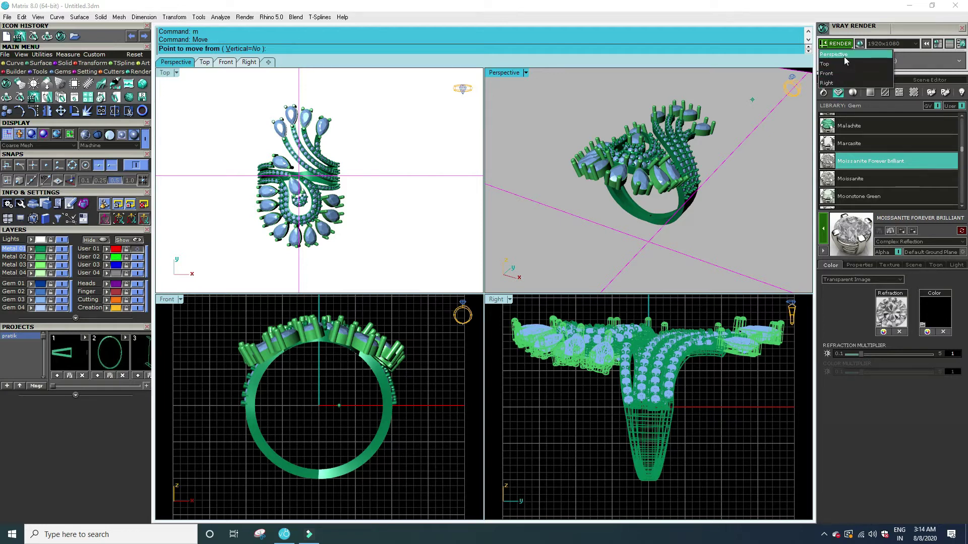
click(844, 55)
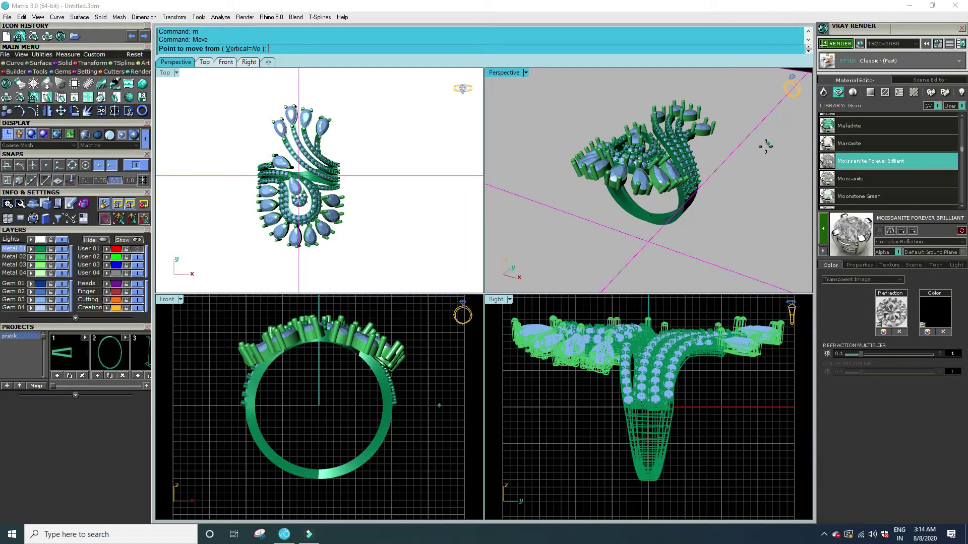
Step: Zoom in on the ring in Perspective and pick the from and to points to finish the move
right_drag(749, 155, 727, 184)
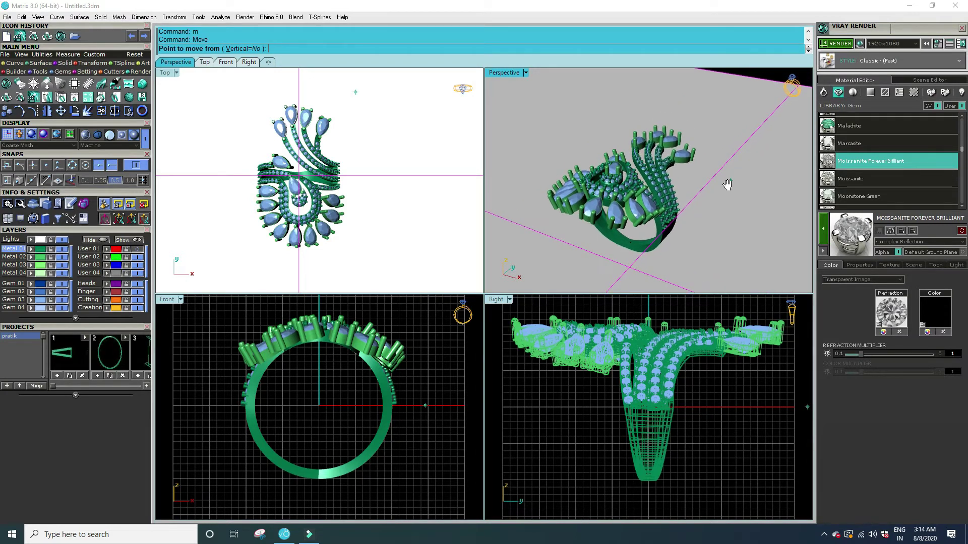
scroll(633, 204, up, 3)
click(745, 202)
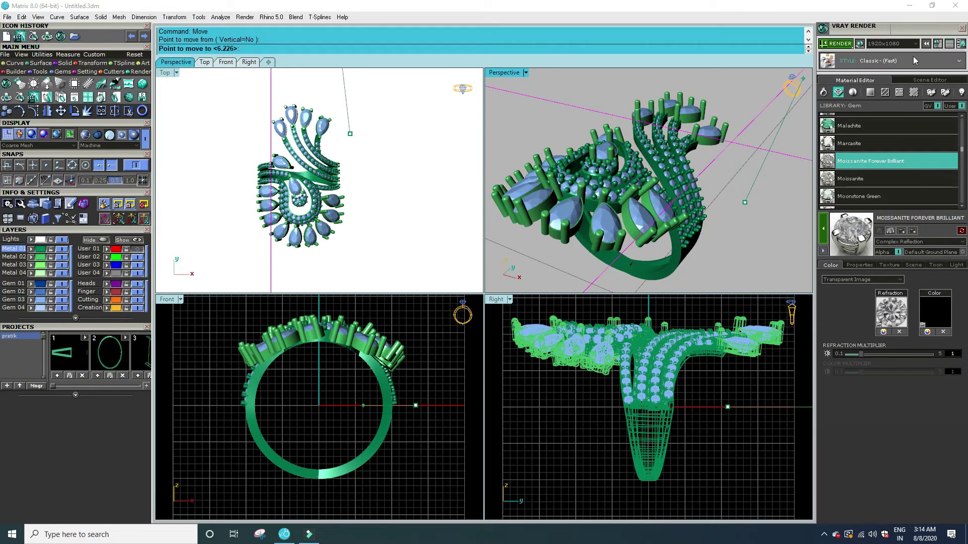
click(733, 197)
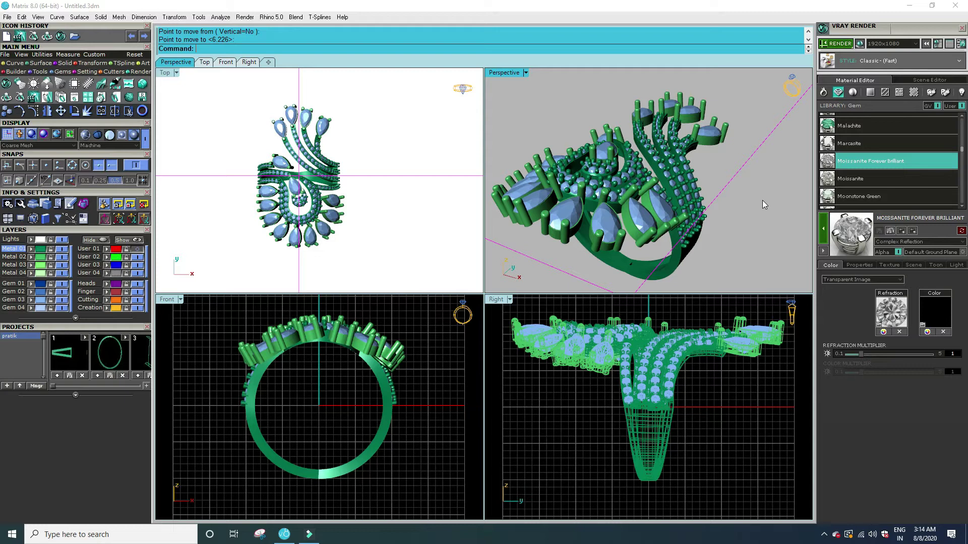
click(426, 204)
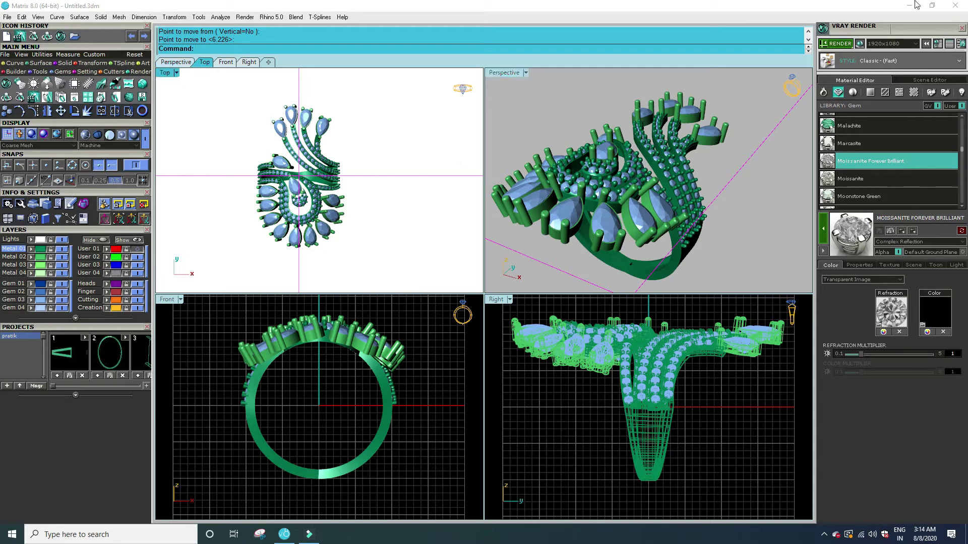
Step: Apply the White Matte colour to the ground plane from the GroundPlaneColor library
click(871, 92)
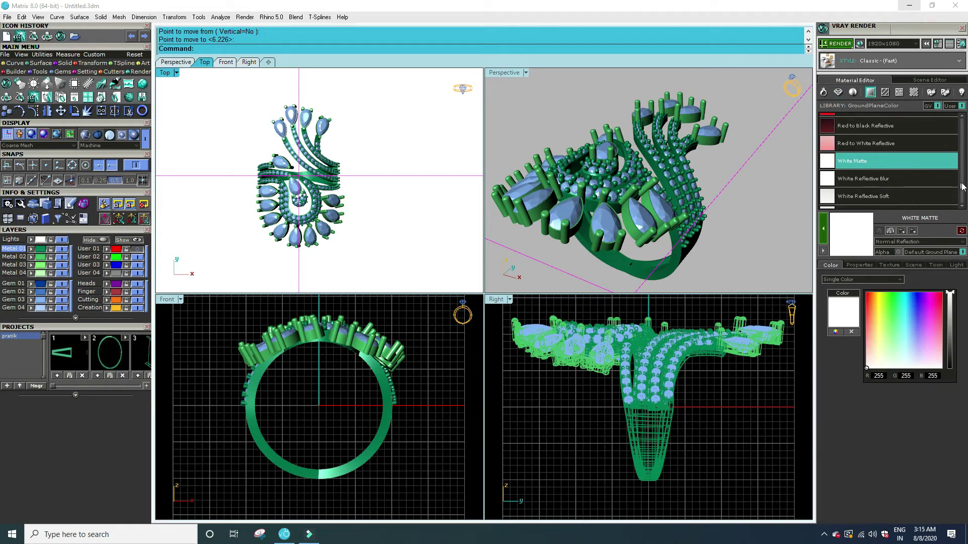
mouse_move(963, 188)
mouse_down()
mouse_move(965, 127)
mouse_move(966, 189)
mouse_up()
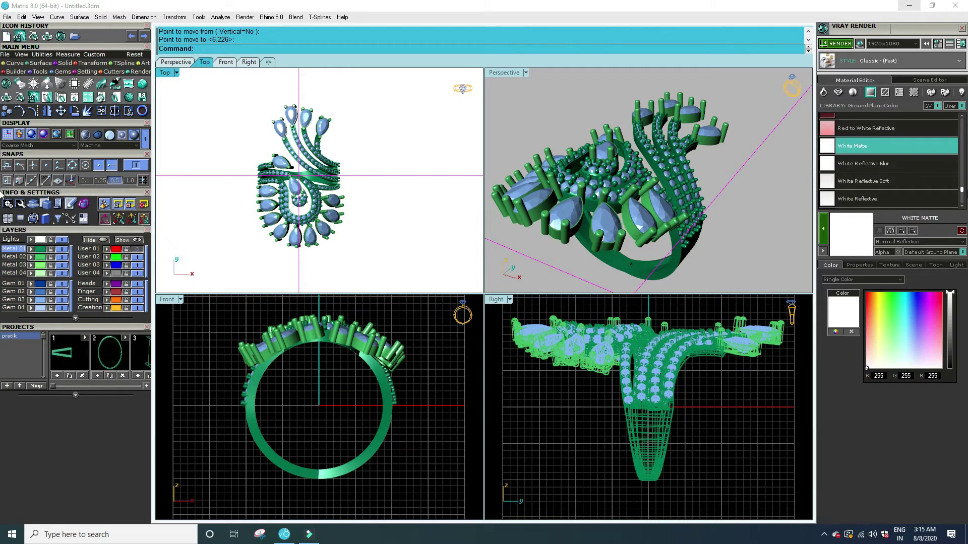
click(824, 231)
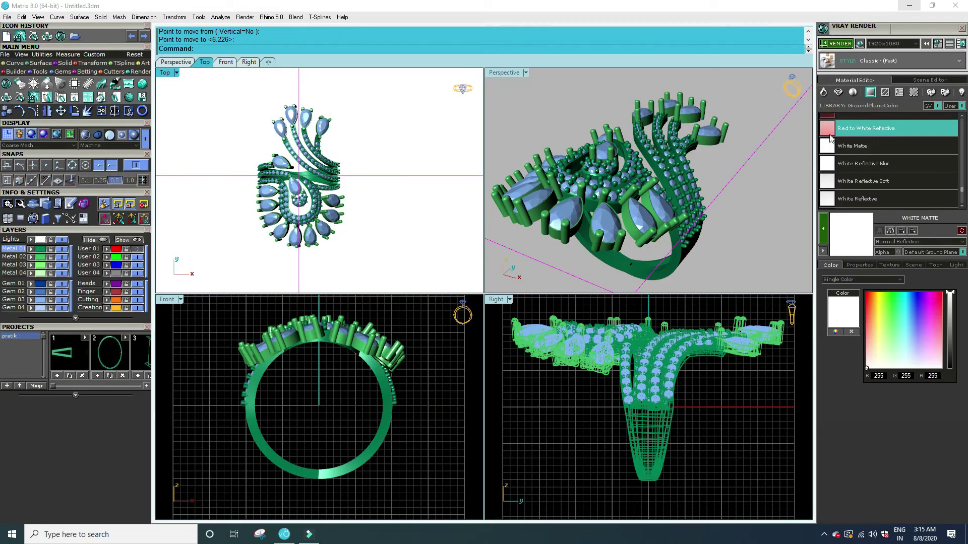
Step: Browse the ground texture and Architectural libraries, then return to GroundPlaneColor with White Matte
click(884, 92)
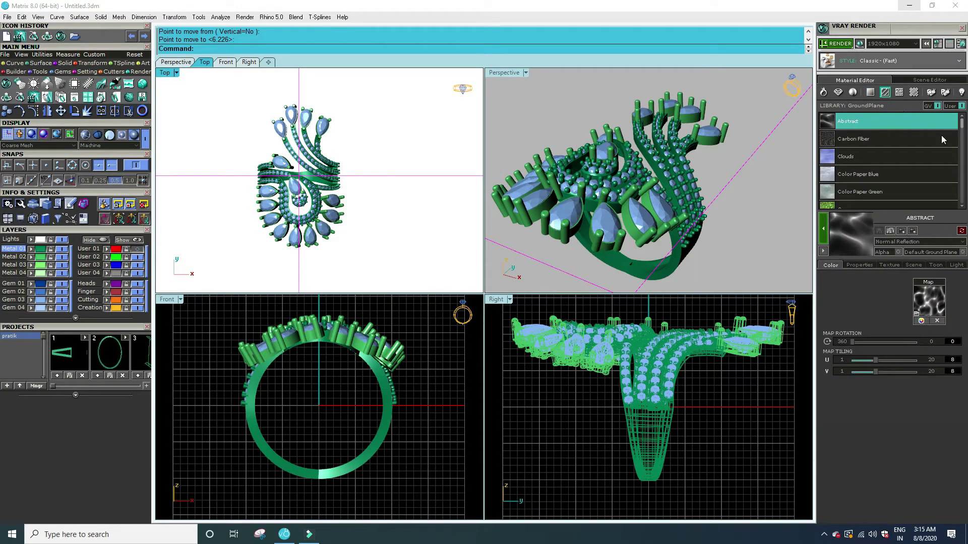
drag(963, 125, 966, 194)
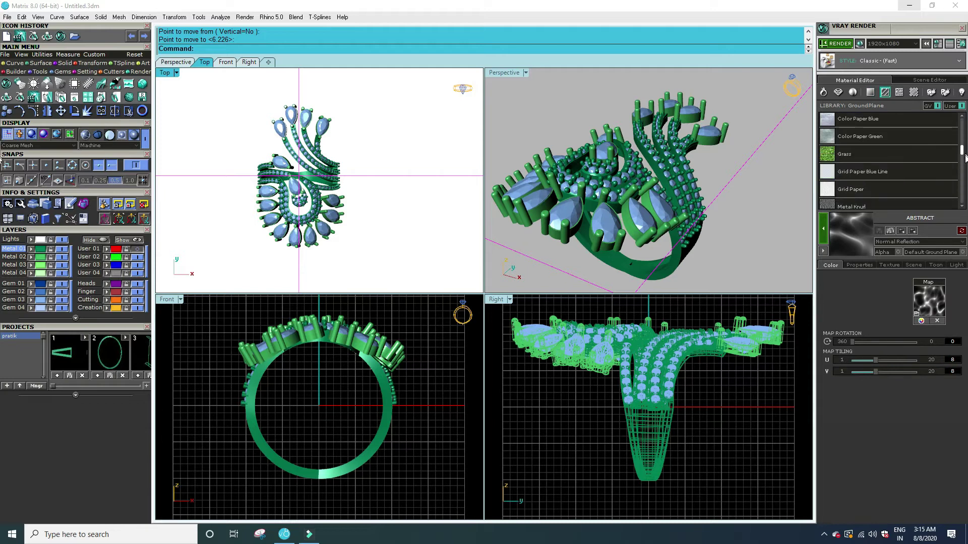
click(899, 92)
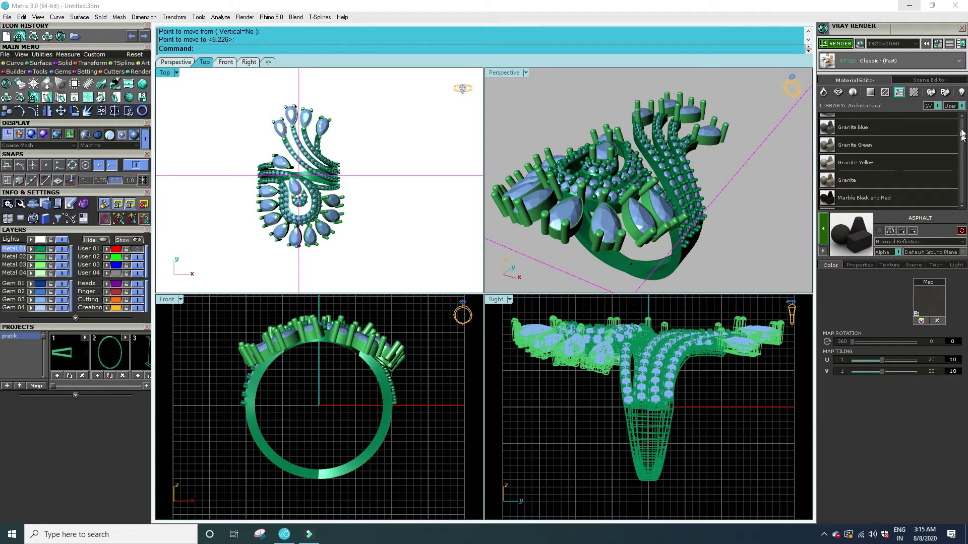
click(872, 94)
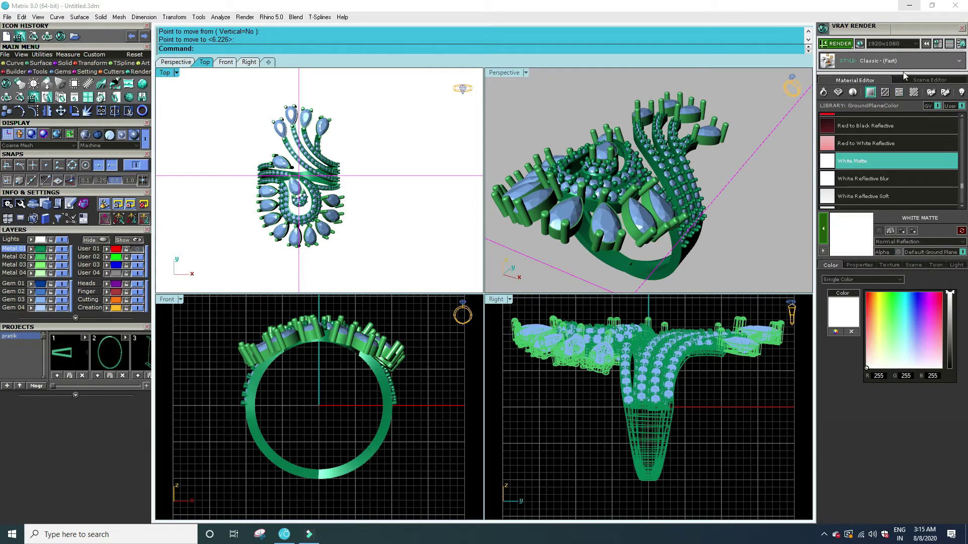
click(846, 45)
Step: Render the ring in V-Ray from the Perspective view and close the finished frame buffer
click(847, 45)
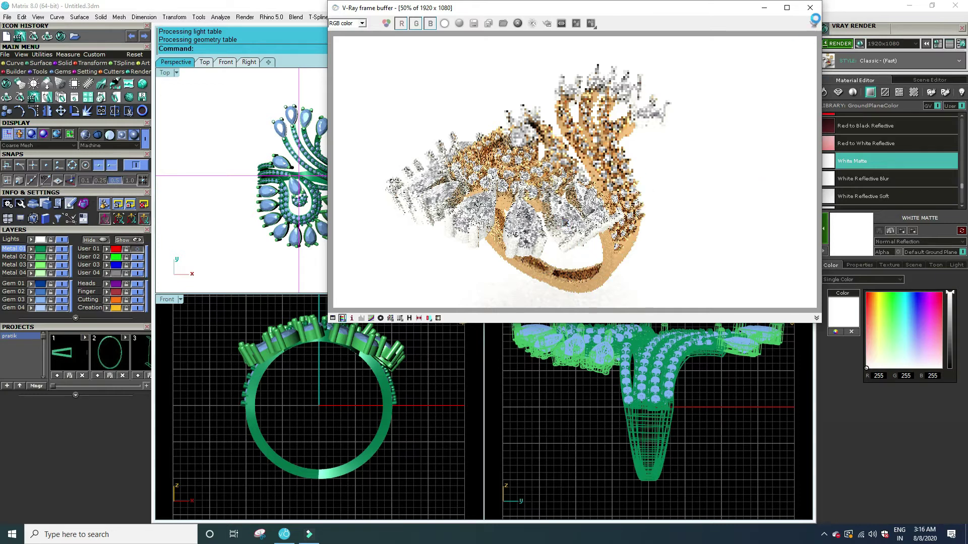
click(810, 8)
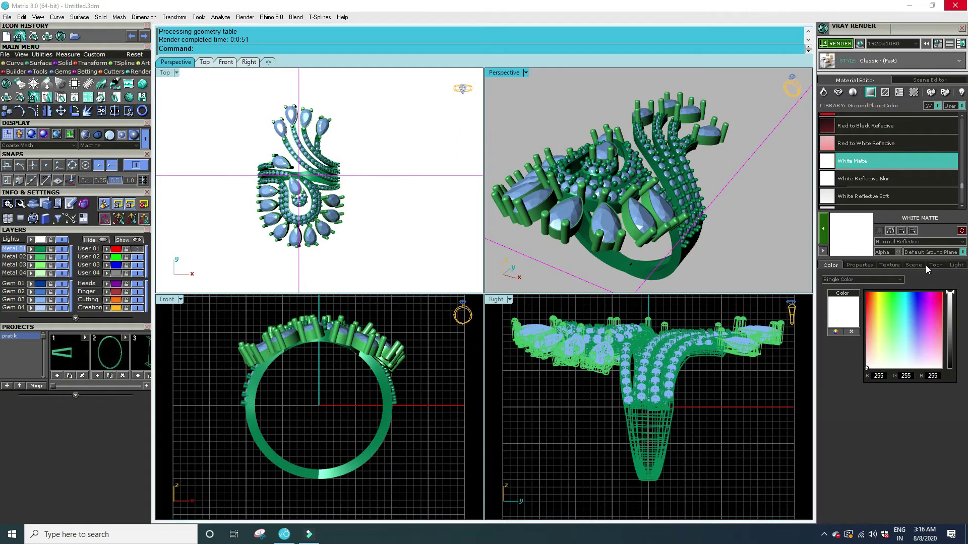
Step: Open the Animation Builder and scroll to its 50-frame, 10 fps turntable settings
click(6, 98)
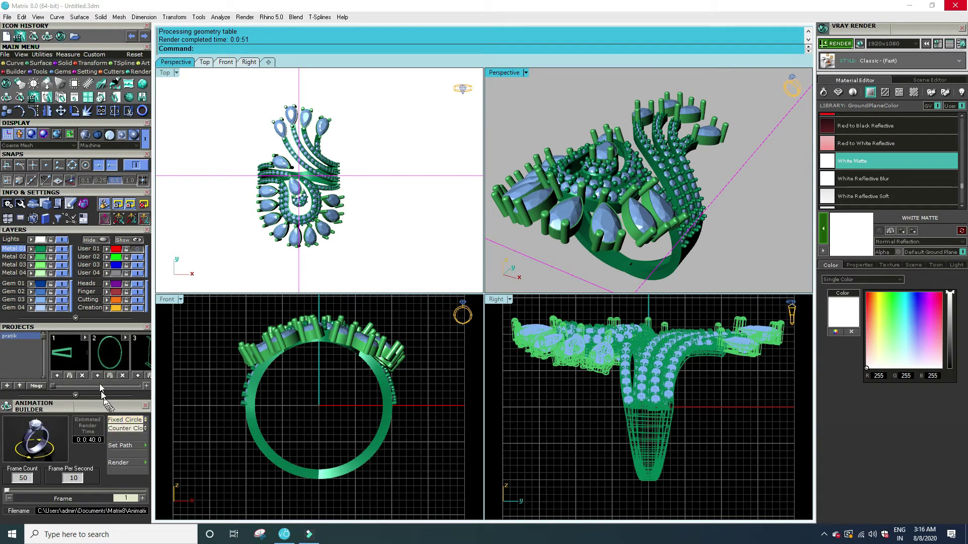
scroll(3, 312, down, 3)
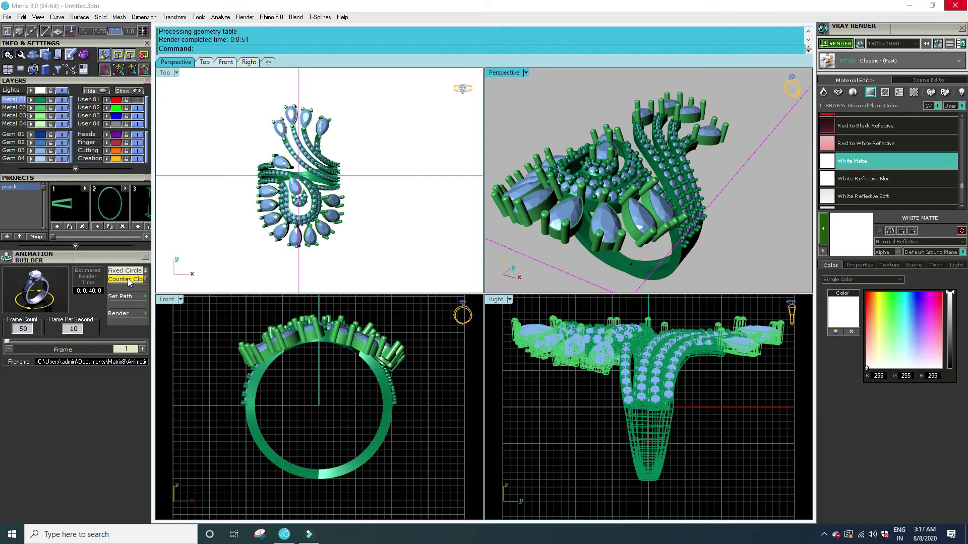
Step: Preview the ring's spin, trying Clockwise then back to Counter Clockwise, and scrub the frames
click(128, 278)
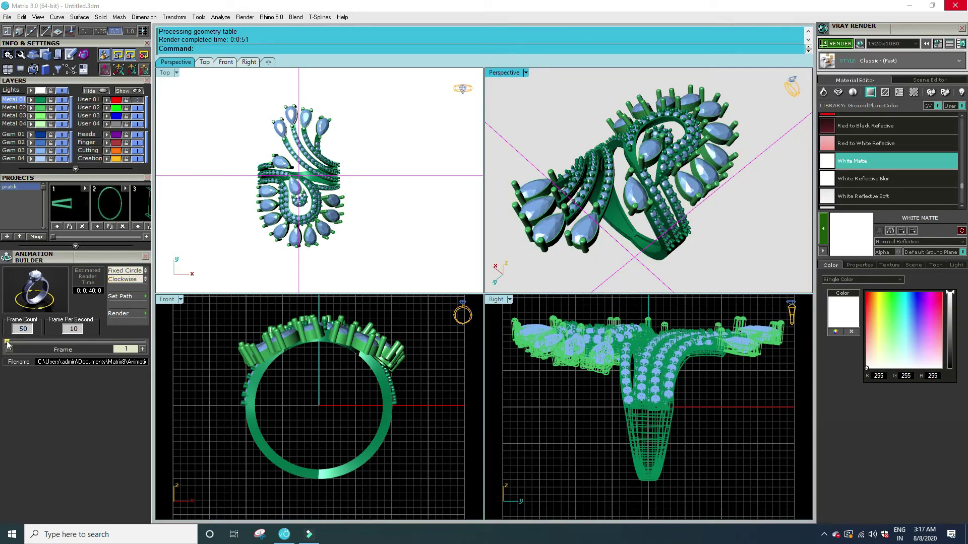
drag(6, 343, 7, 345)
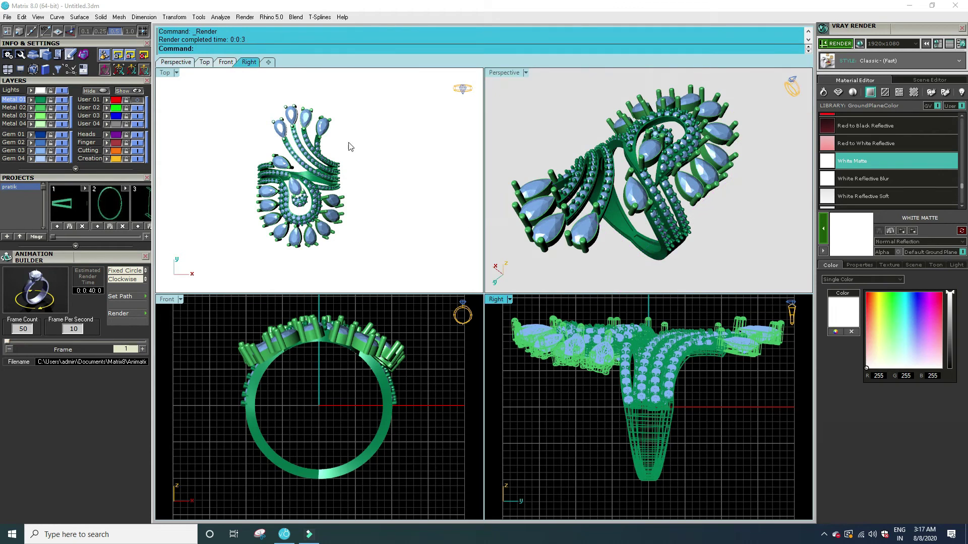
click(125, 281)
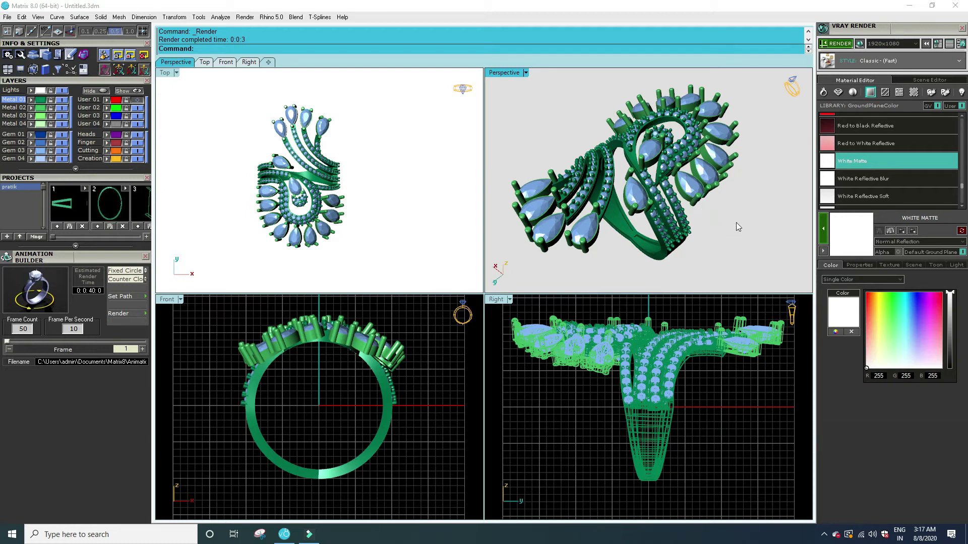
mouse_move(725, 257)
right_down()
mouse_move(715, 231)
mouse_move(691, 219)
mouse_move(710, 237)
mouse_move(734, 233)
mouse_move(712, 220)
right_up()
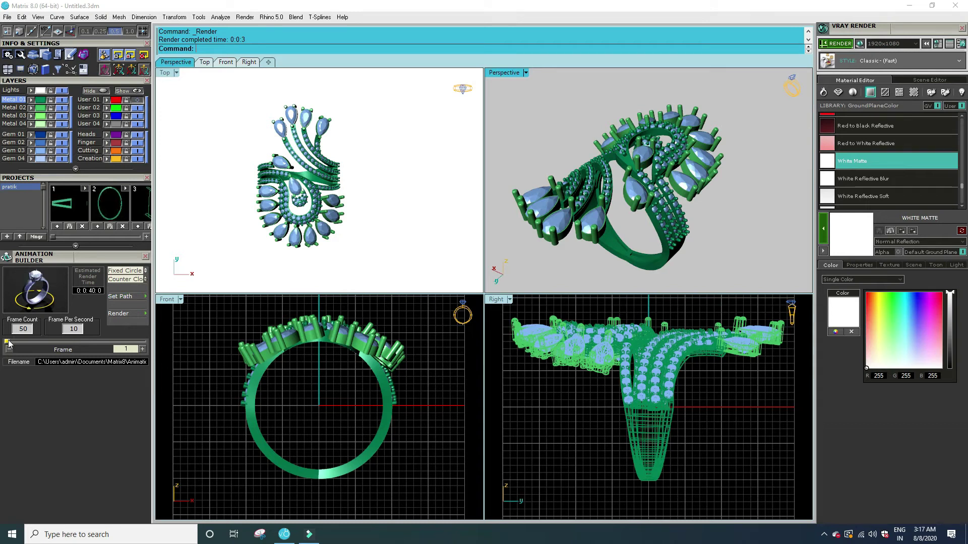
mouse_move(9, 344)
mouse_down()
mouse_move(146, 344)
mouse_move(6, 343)
mouse_up()
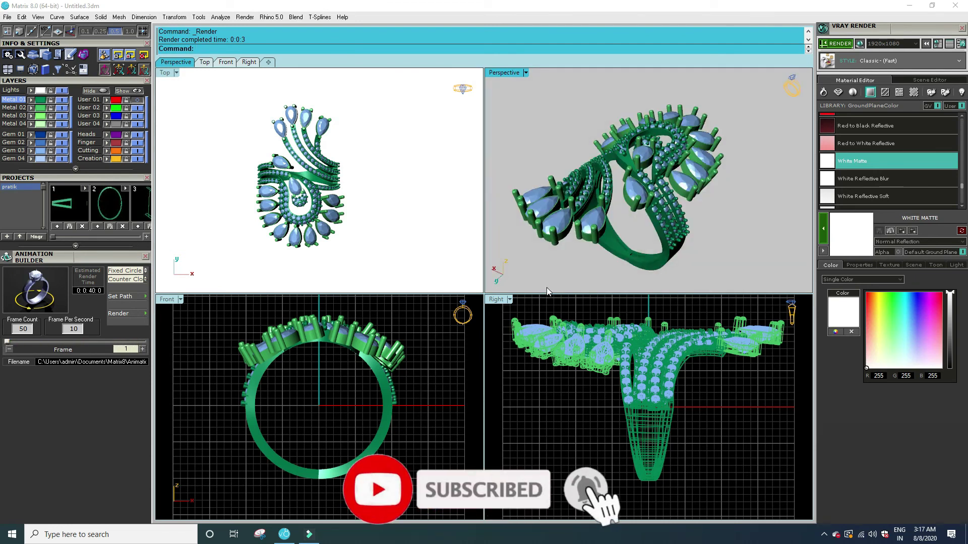
Step: Start the 50-frame V-Ray turntable render, choosing Yes at the unsaved-model prompt
click(128, 313)
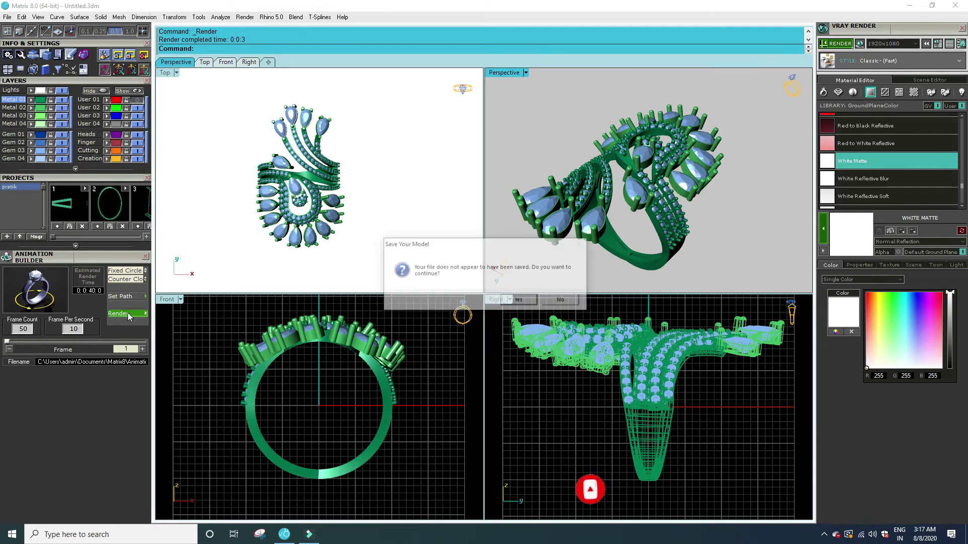
click(522, 301)
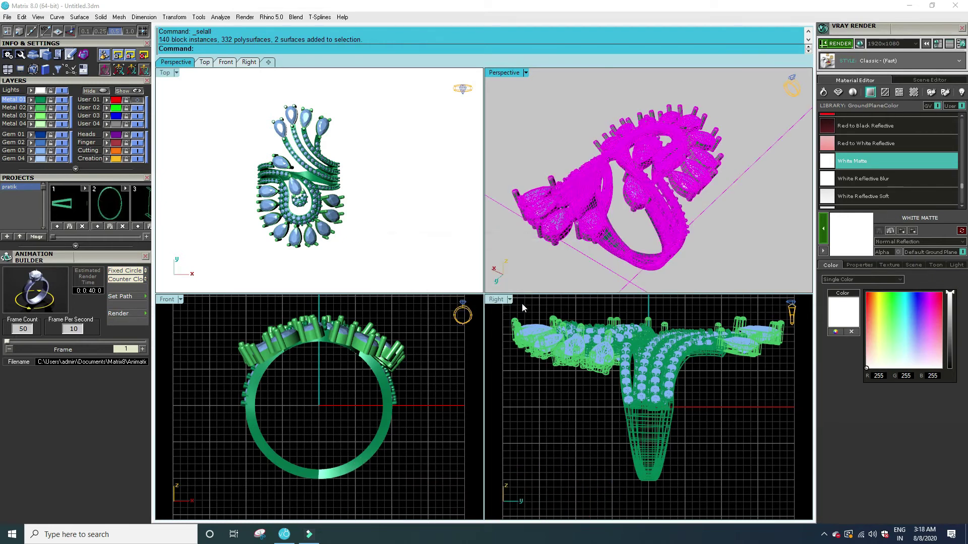